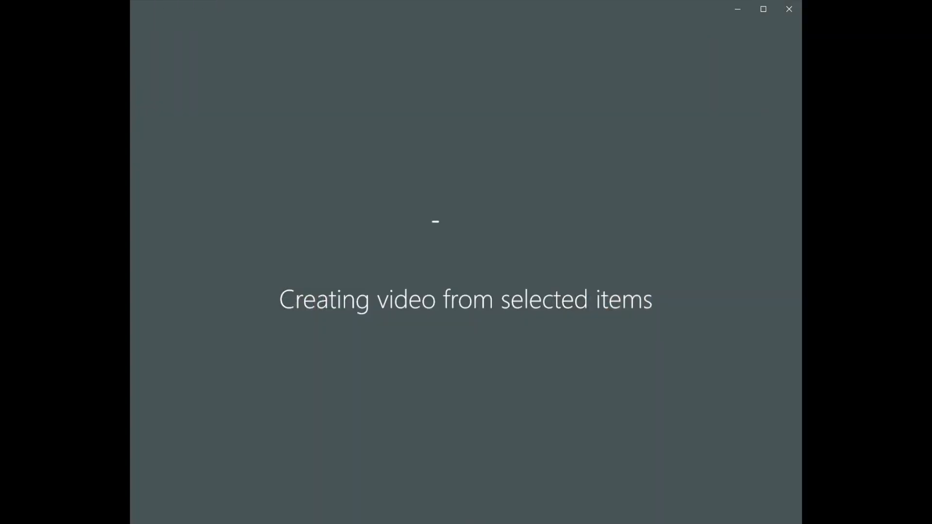
Step: Name the video Mini Video and move the 16:16 clip to the first place in the storyboard
text(Mini Video)
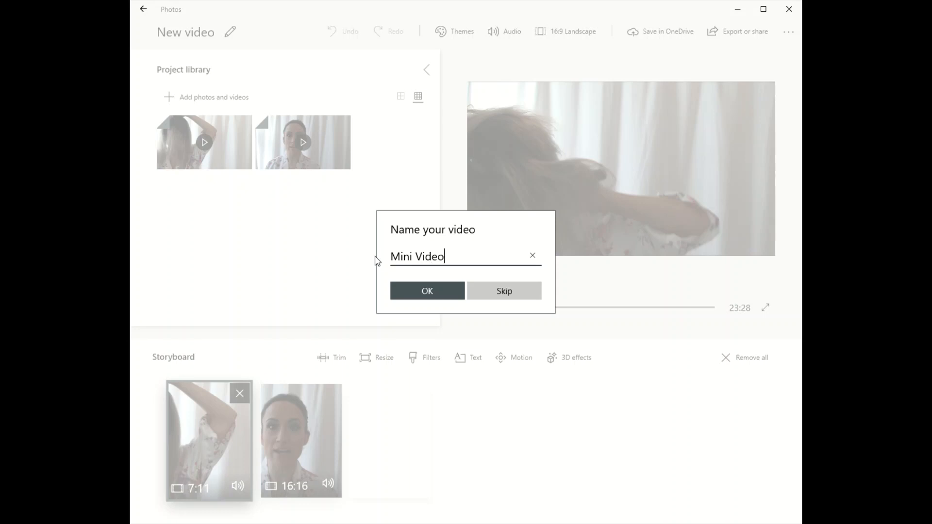
click(414, 289)
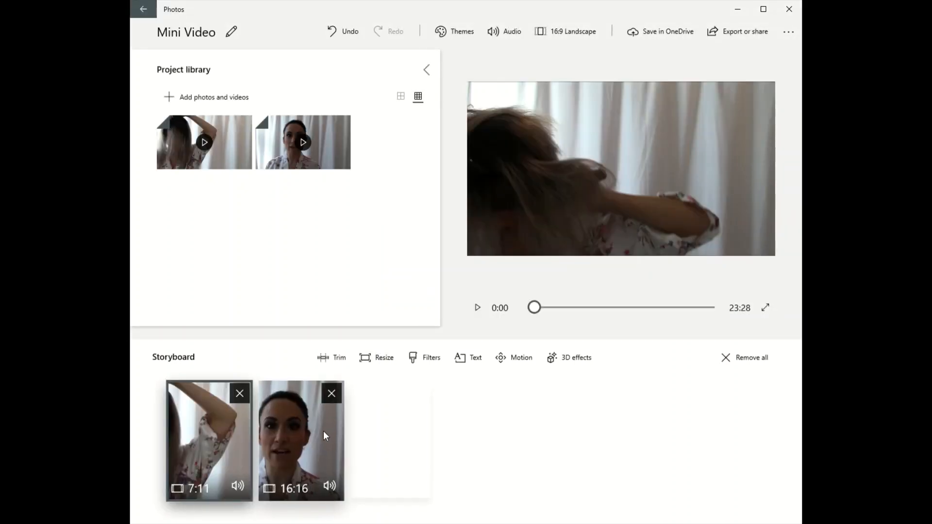
drag(320, 430, 202, 454)
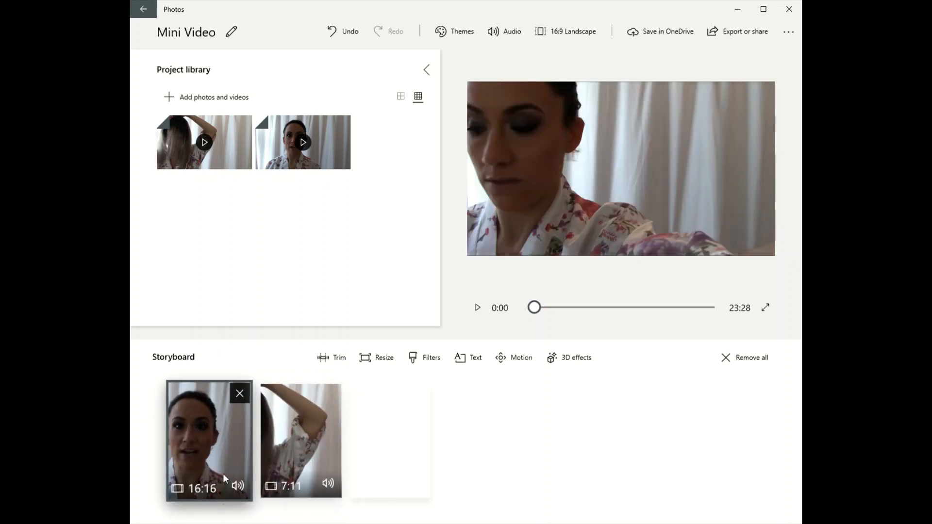
Step: Preview the 16:16 clip for trimming and set its start to 4:12
double_click(224, 459)
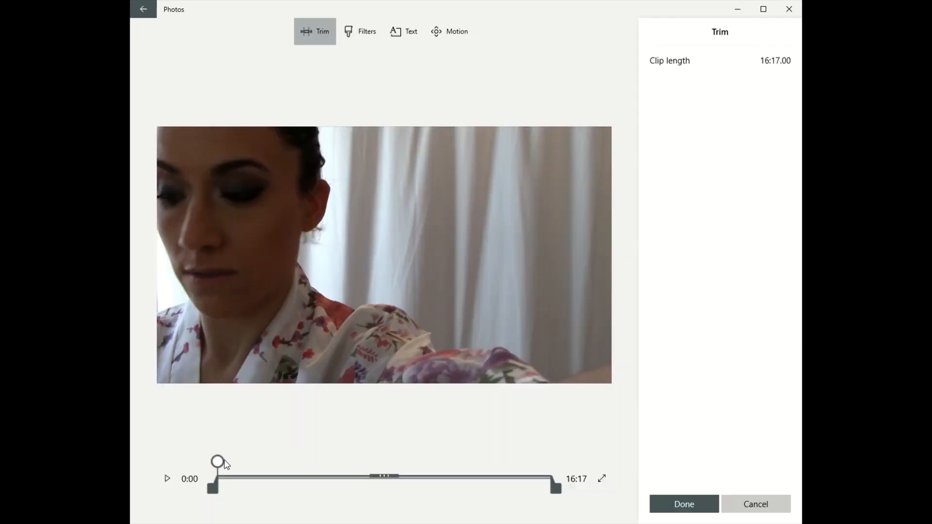
click(166, 487)
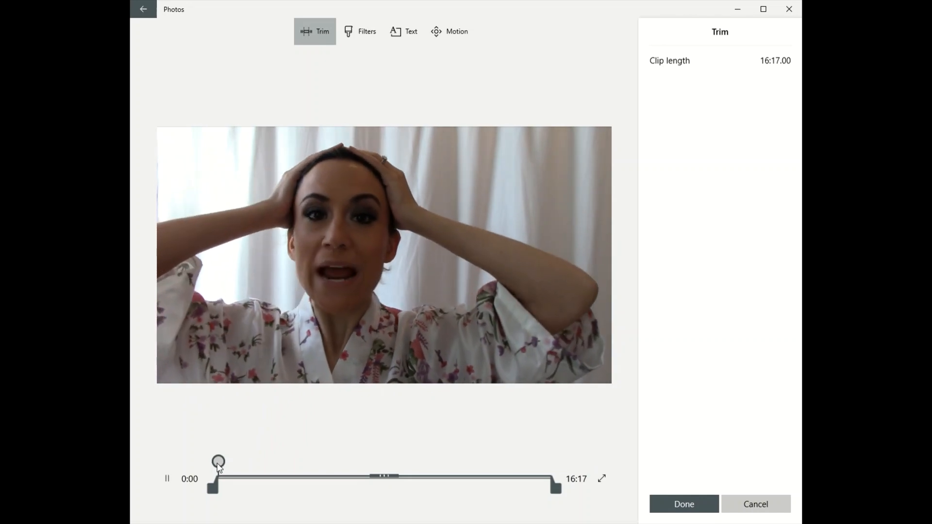
drag(218, 467, 306, 481)
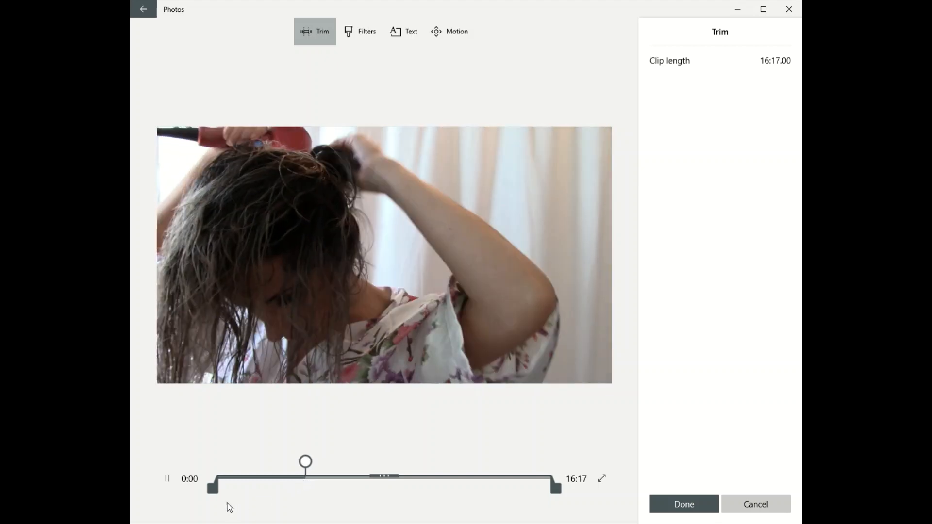
drag(215, 489, 302, 494)
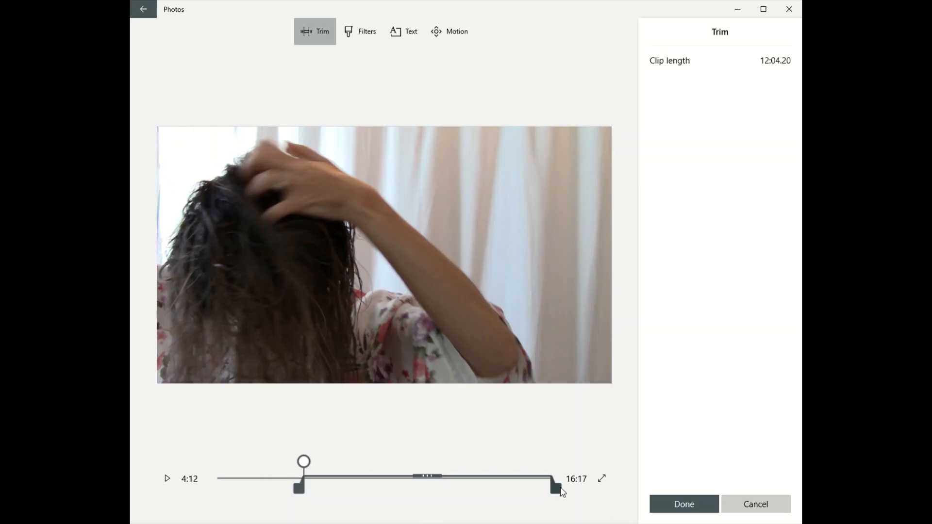
Step: Trim the end of the clip to 4:27 for a length of 14.8 seconds and save the trim
drag(561, 491, 342, 499)
drag(334, 466, 306, 469)
click(168, 479)
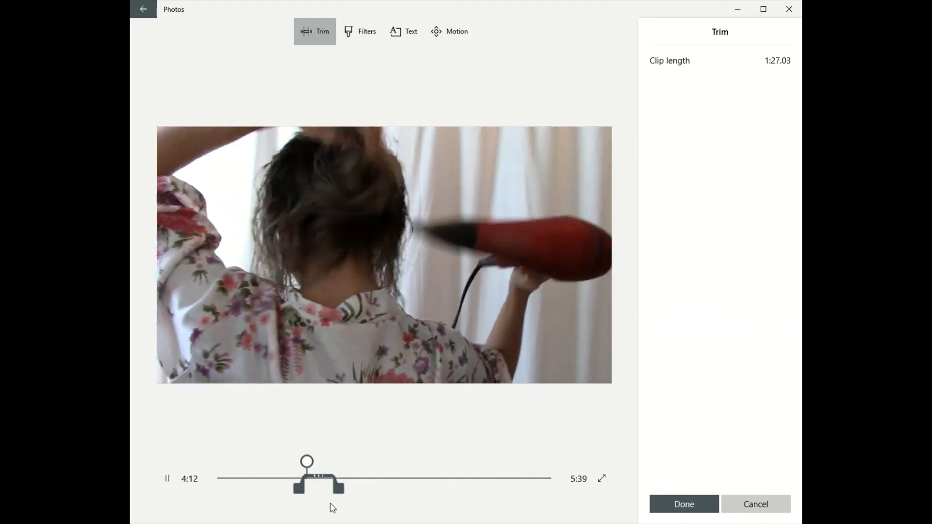
drag(342, 496, 312, 497)
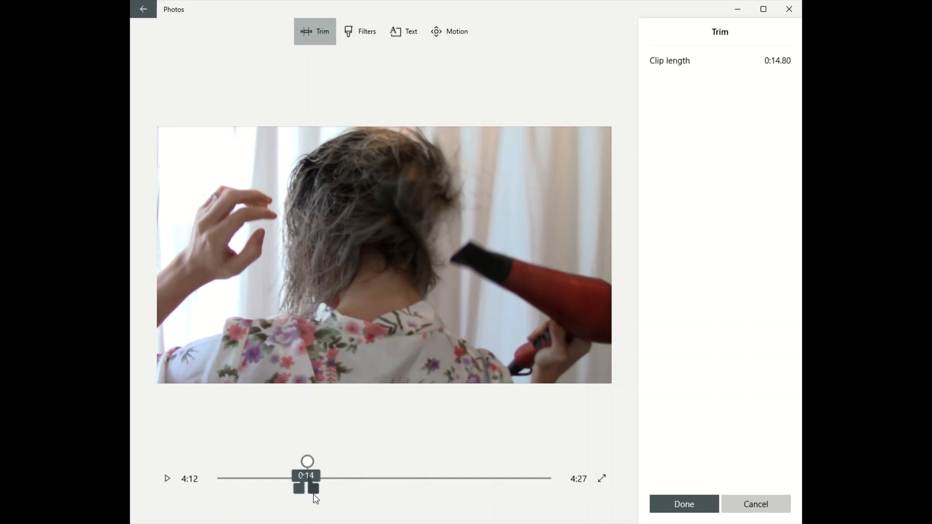
click(678, 508)
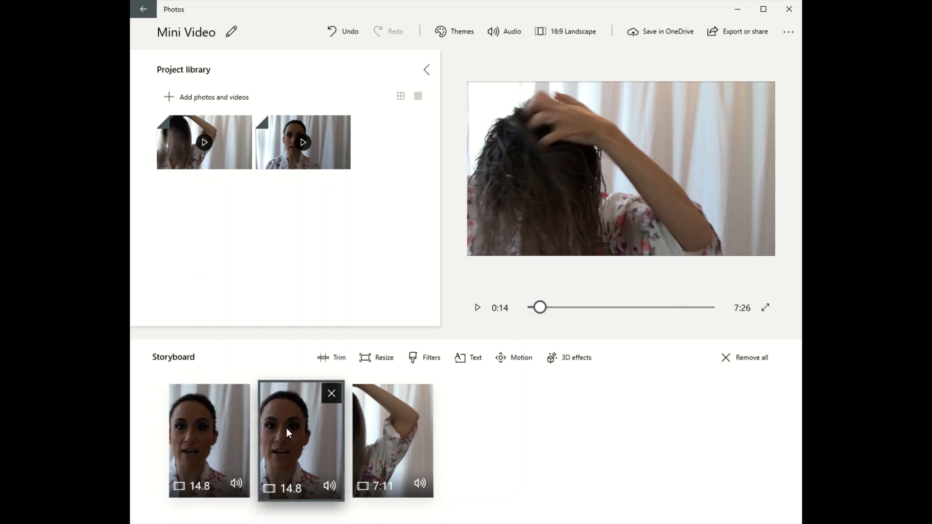
Step: Trim a duplicate of the clip to the section from 6:50 to 7:03
double_click(300, 460)
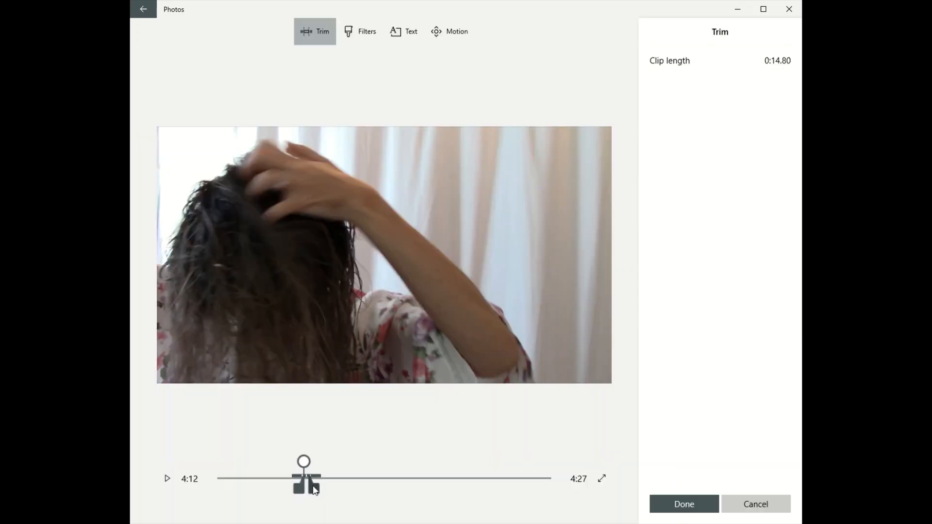
drag(315, 489, 352, 489)
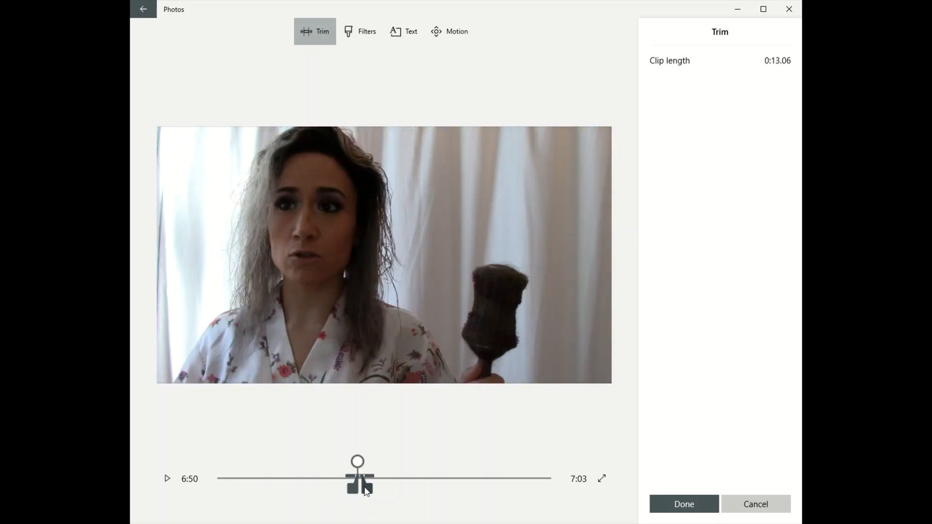
Step: Preview the last clip, set its start to 5:21 and trim its length to 8.77 seconds
click(167, 479)
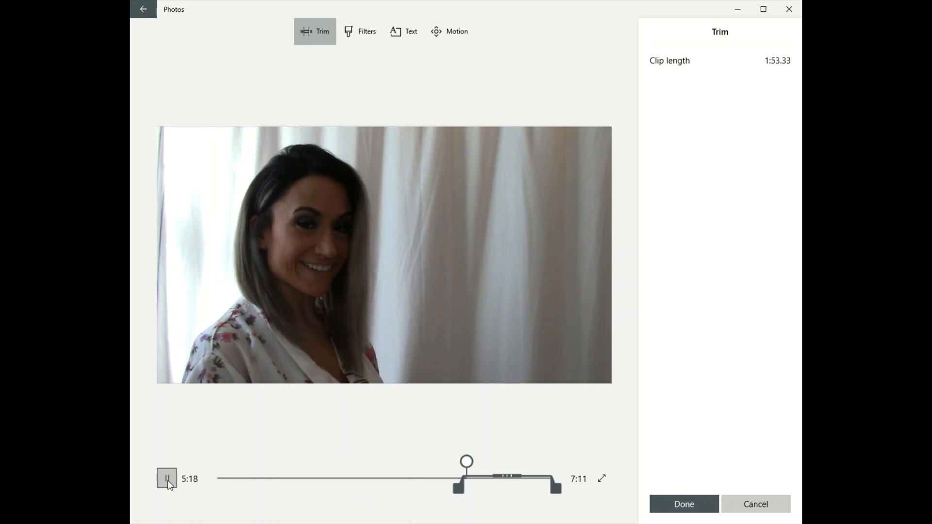
drag(459, 490, 462, 495)
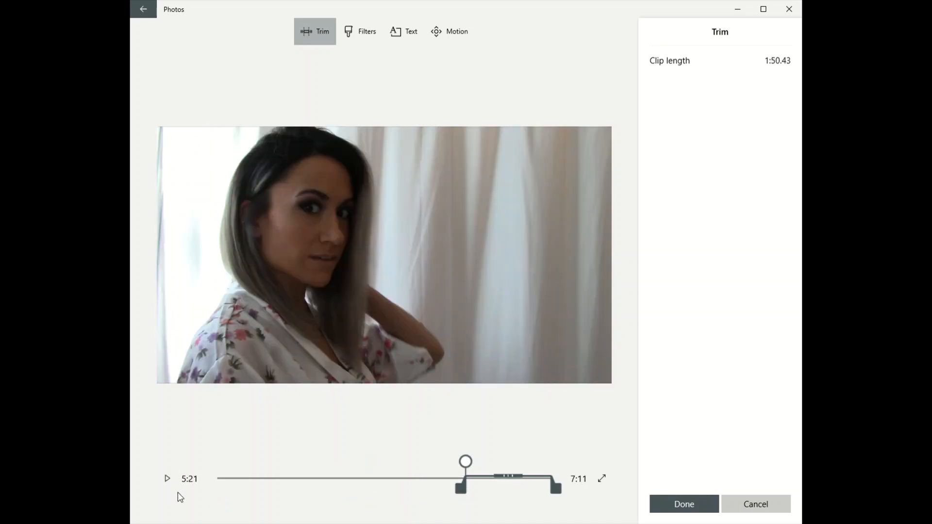
click(167, 479)
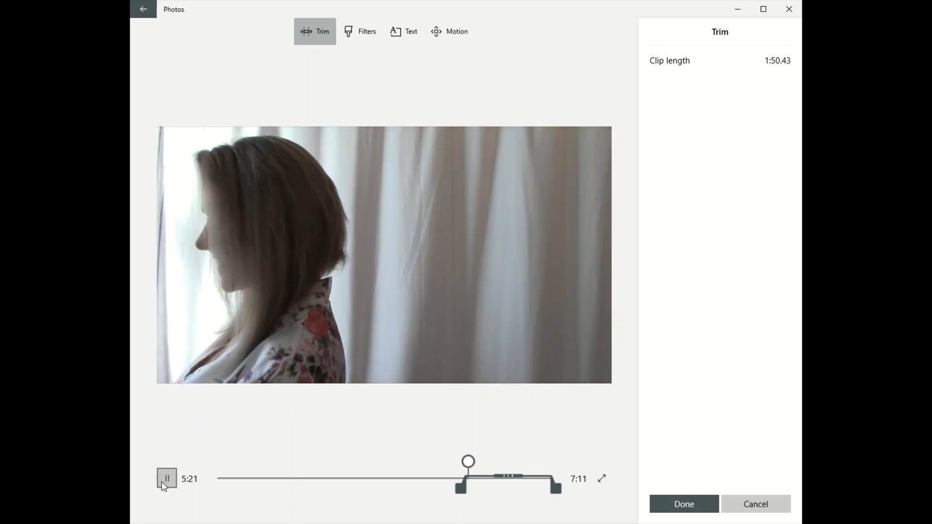
click(165, 484)
drag(557, 488, 478, 489)
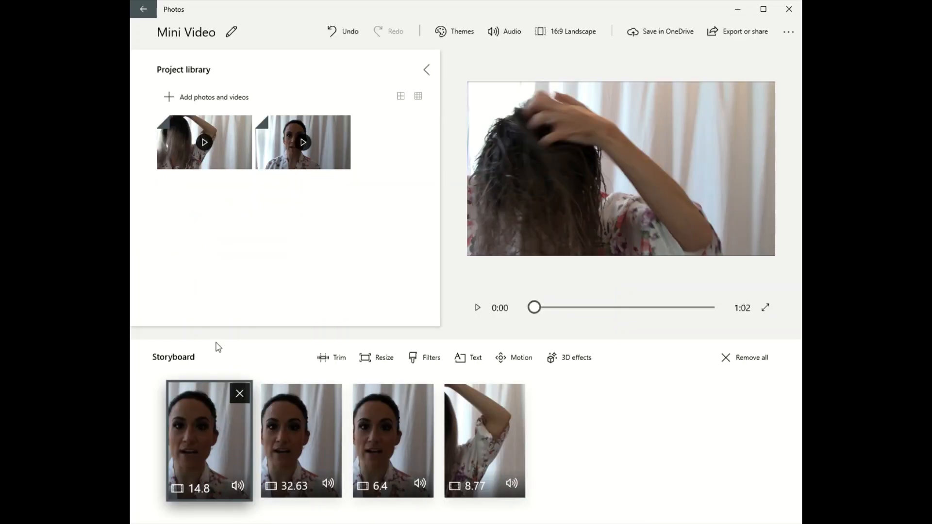
Step: Mute the sound of all four clips in the storyboard
key(Return)
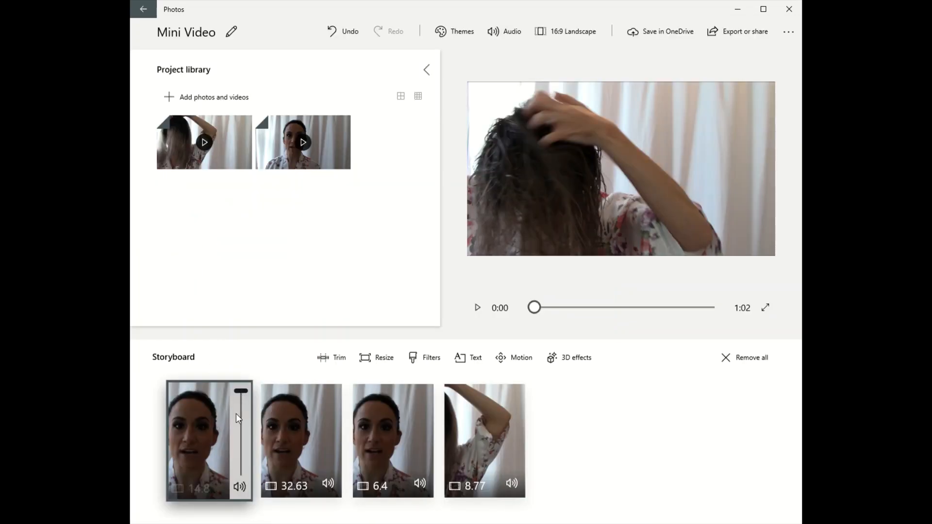
click(328, 485)
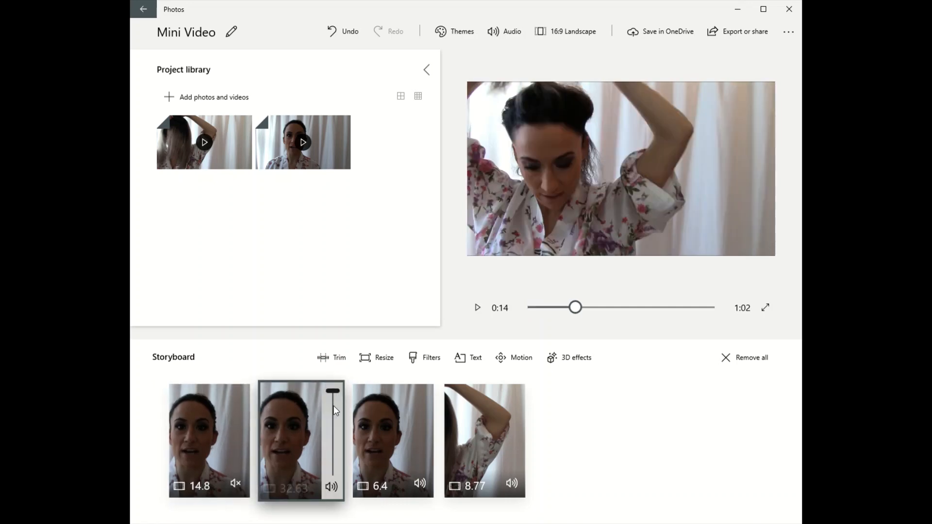
click(330, 493)
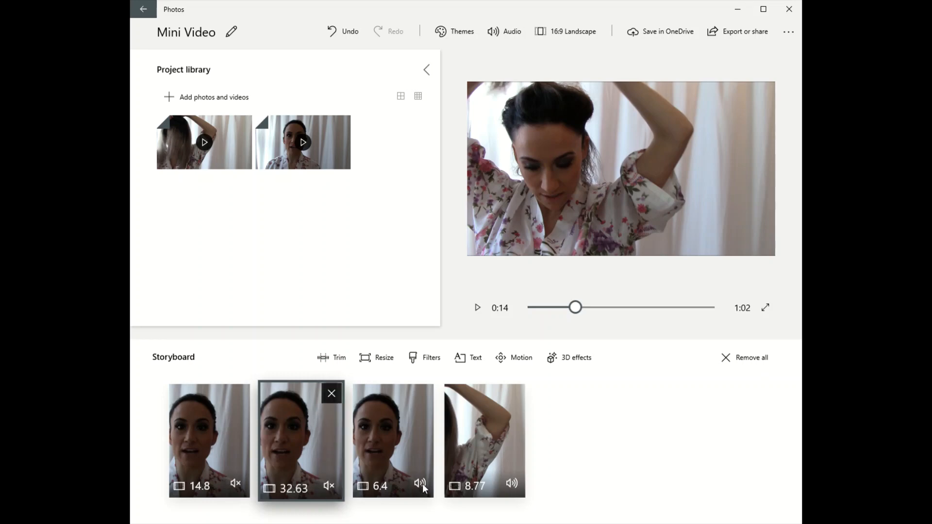
click(423, 485)
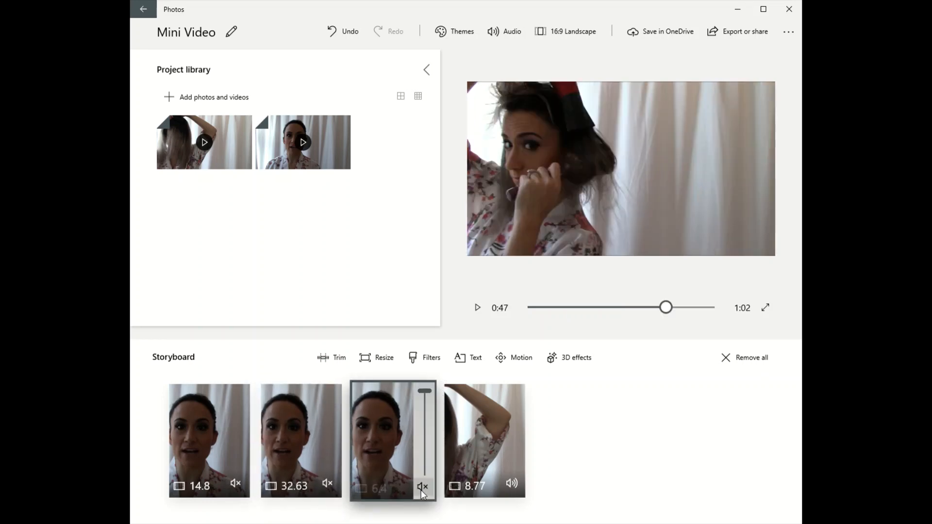
click(509, 483)
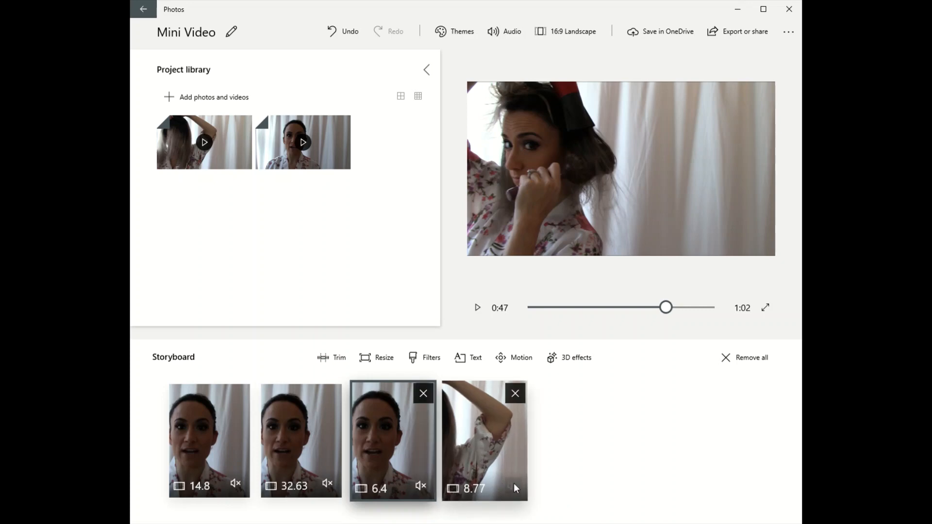
click(514, 485)
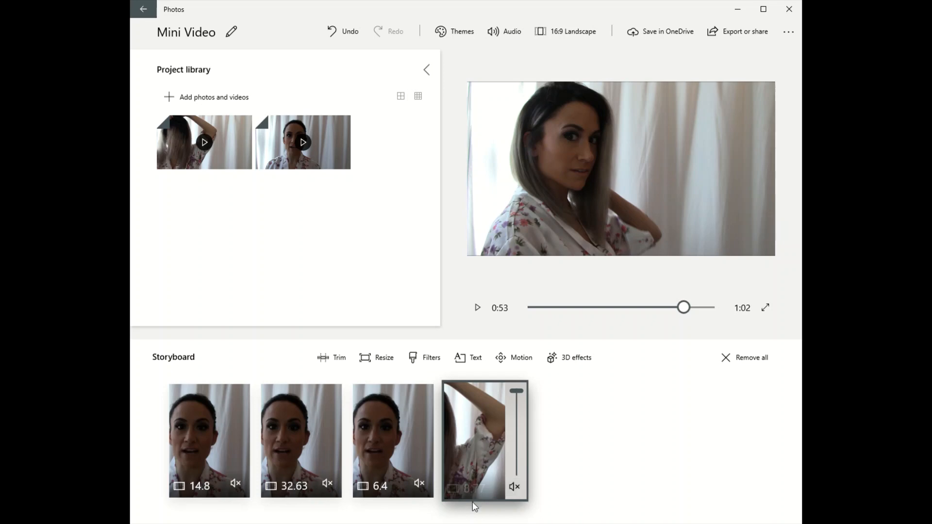
Step: Apply the Pearl filter to the last clip, the 8.77-second one
click(426, 358)
click(757, 126)
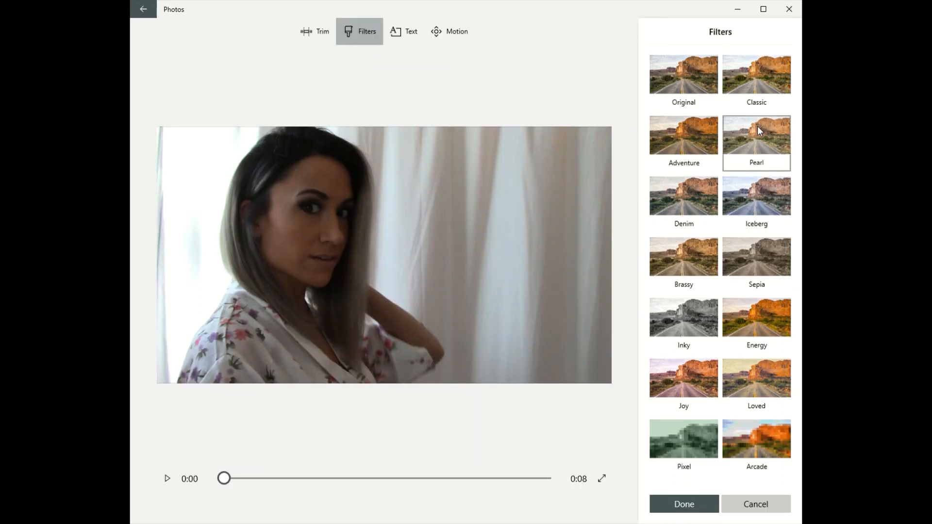
click(682, 505)
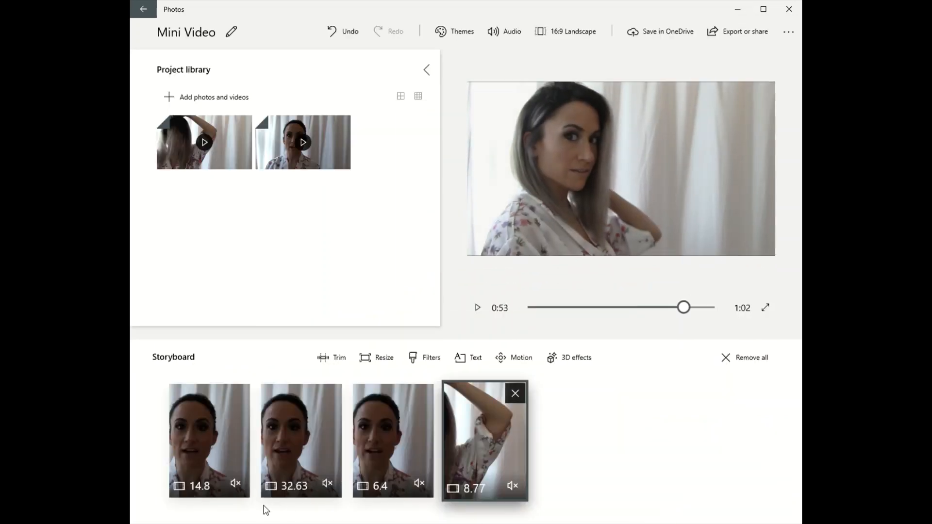
Step: Apply the Pearl filter to the first clip, the 14.8-second one
click(218, 440)
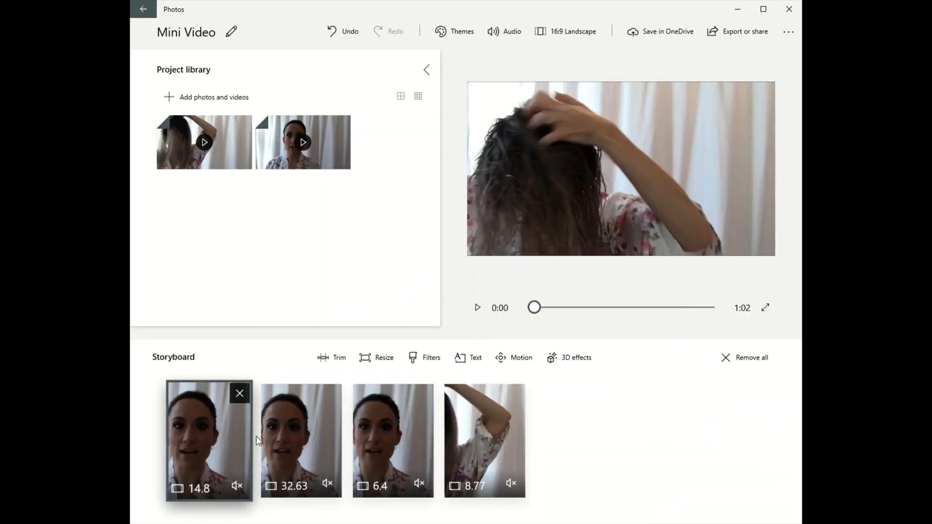
click(425, 359)
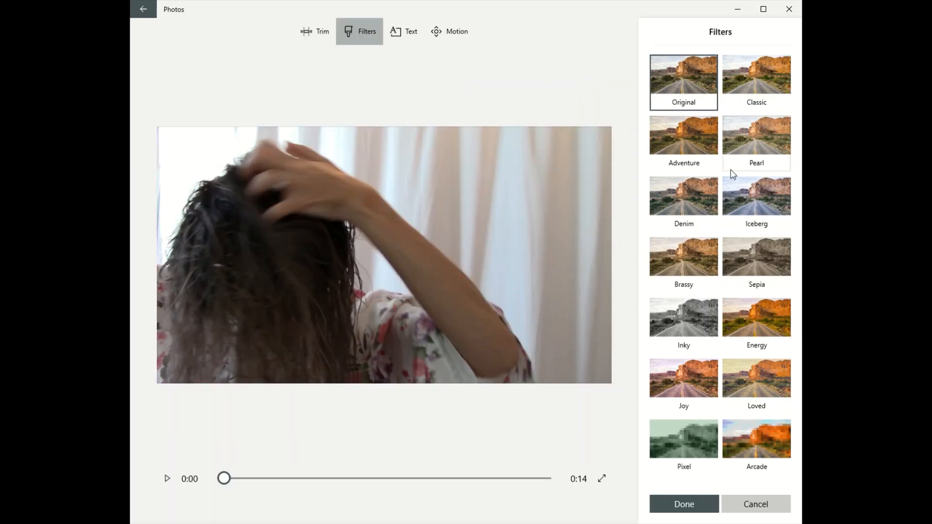
click(751, 157)
click(685, 504)
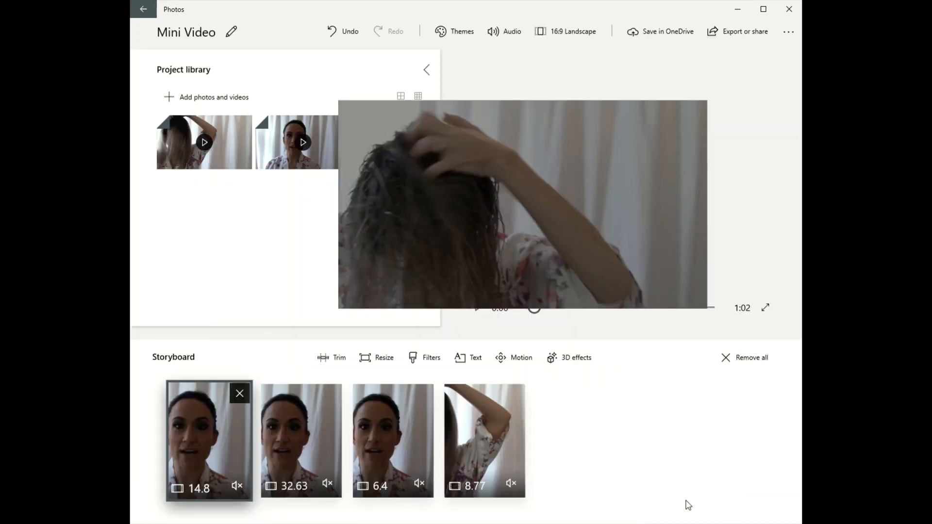
Step: Apply the Pearl filter to the second clip, the 32.63-second one
click(290, 416)
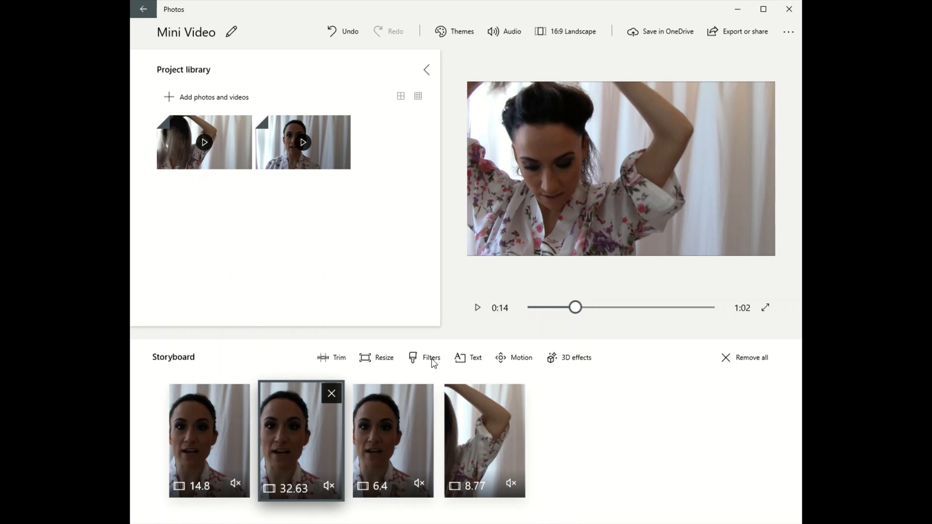
click(431, 358)
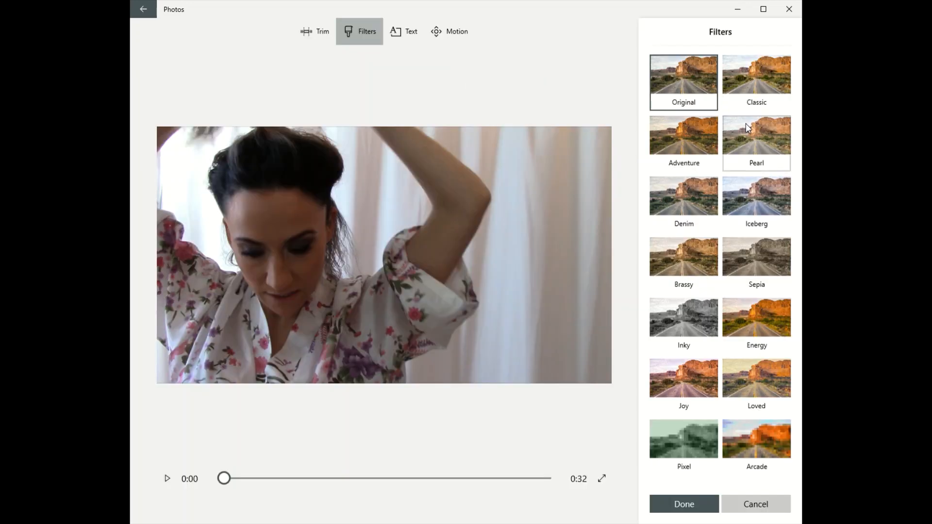
click(756, 140)
click(672, 507)
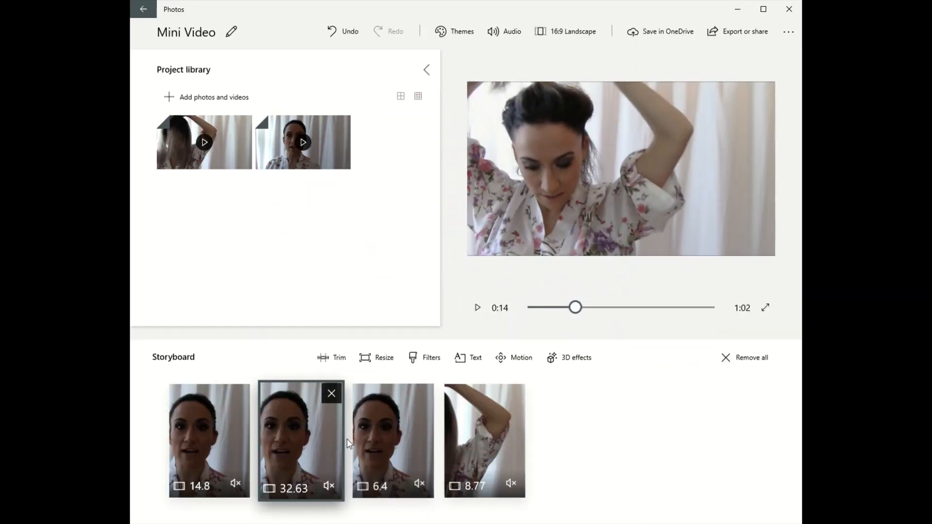
Step: Apply the Pearl filter to the third clip, the 6.4-second one
click(393, 437)
click(419, 358)
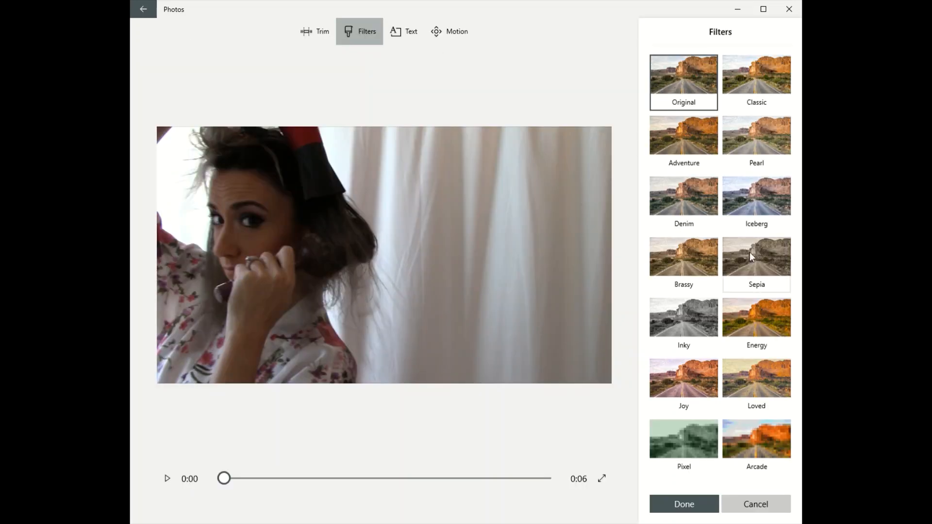
click(761, 139)
click(687, 504)
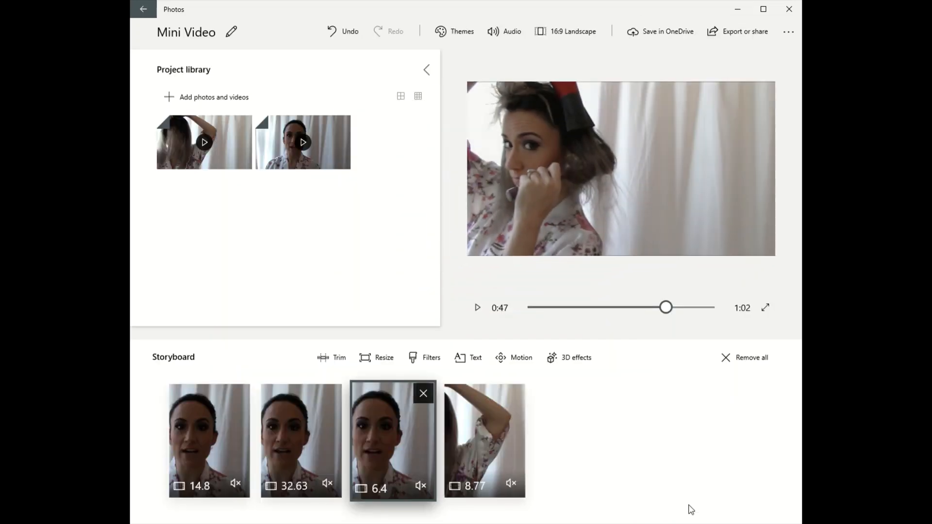
Step: Add the recommended track Come with Me as background music, lower its volume to slightly over half, and play the video
click(490, 453)
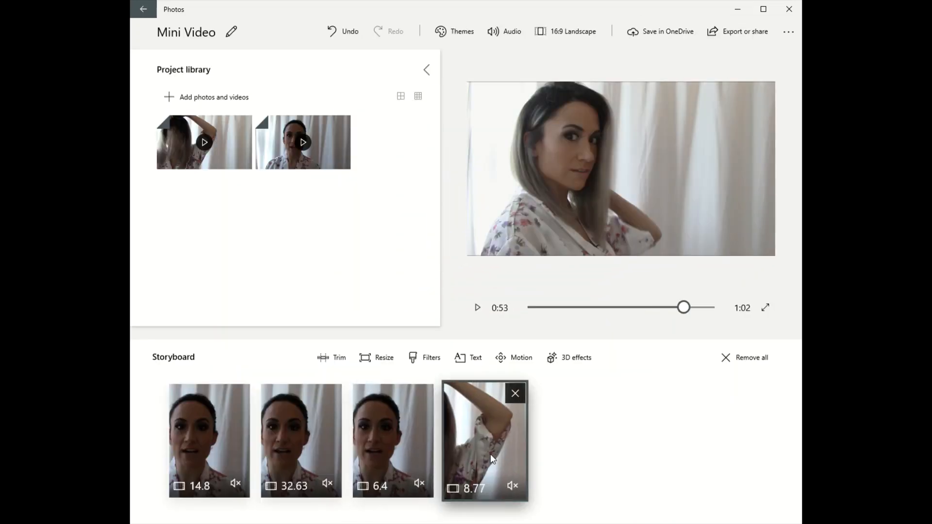
click(505, 31)
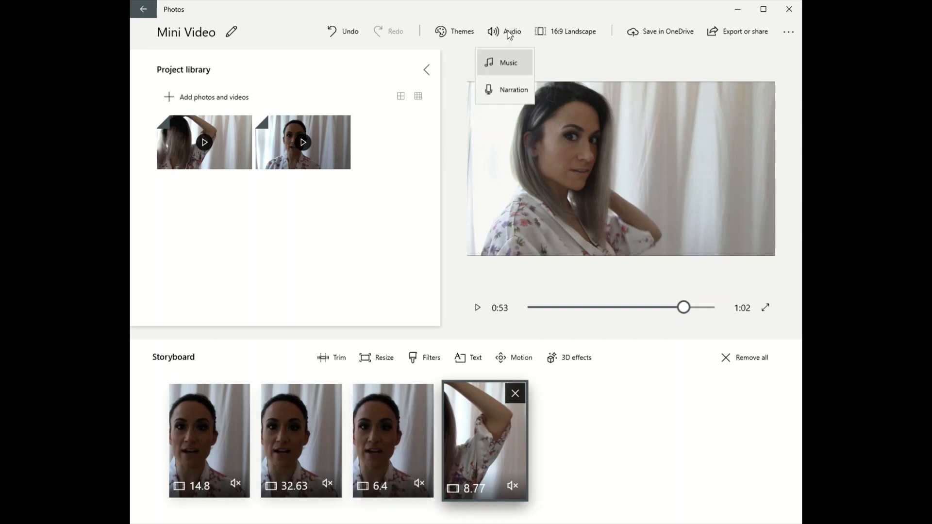
click(507, 68)
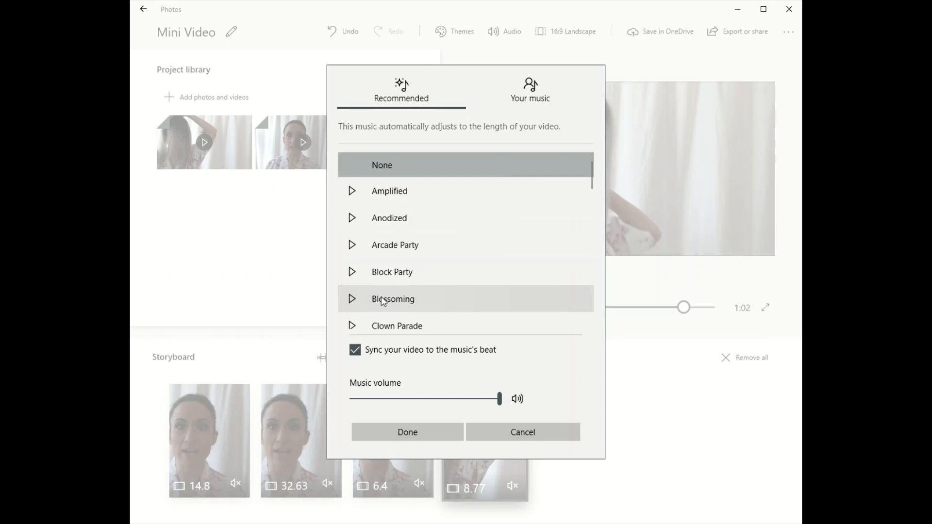
scroll(383, 301, down, 3)
click(356, 274)
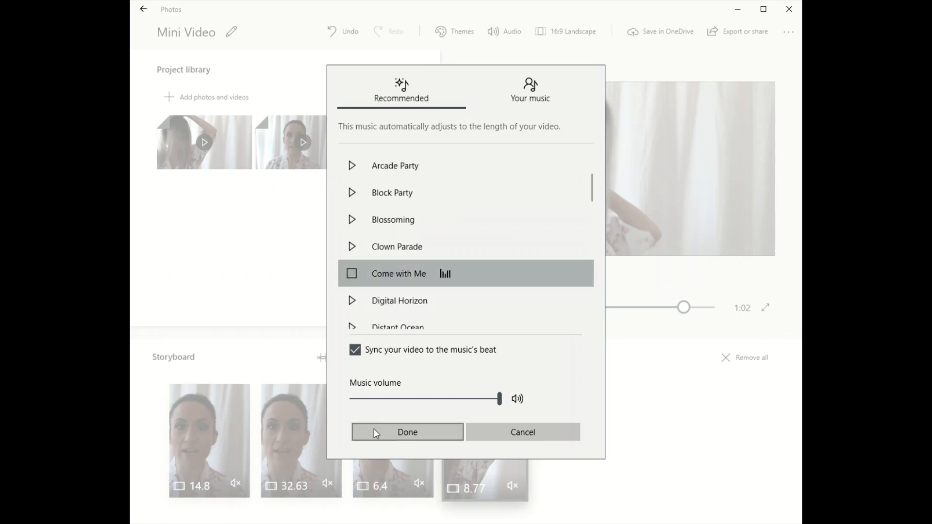
drag(482, 399, 434, 399)
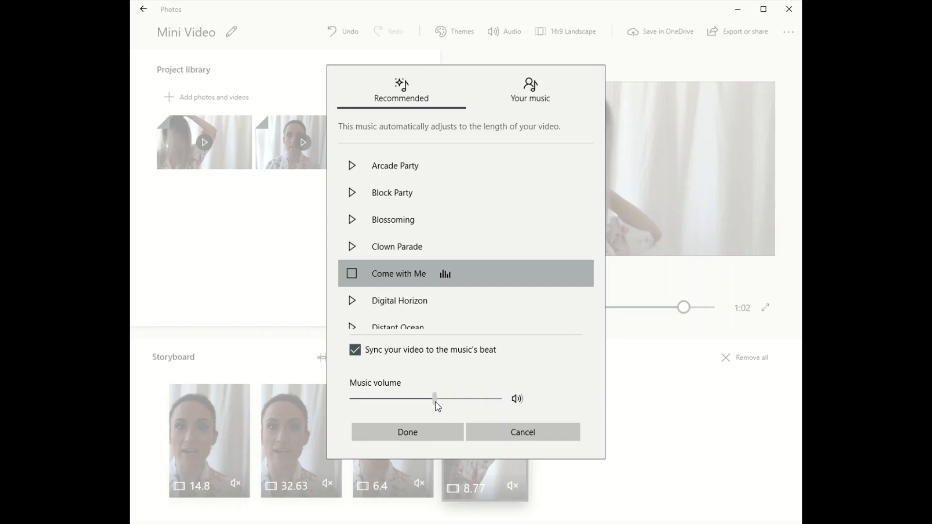
click(408, 432)
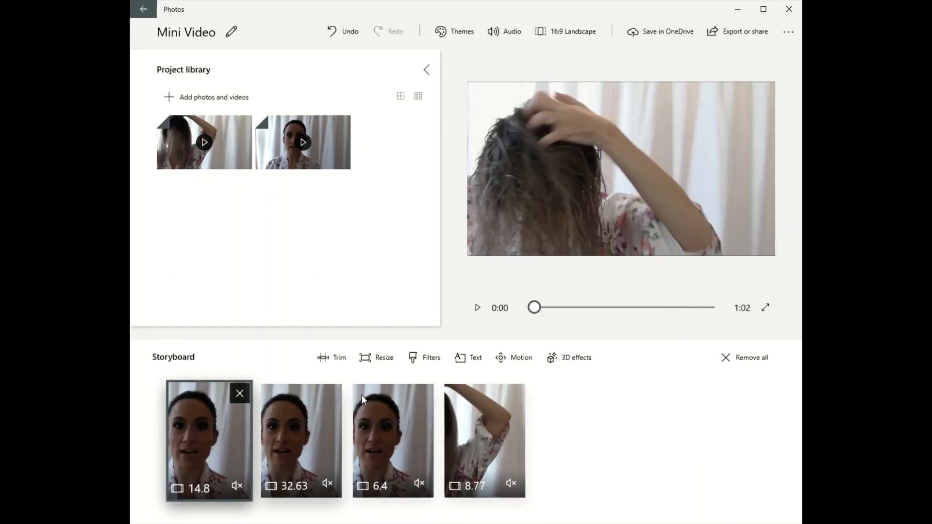
click(478, 307)
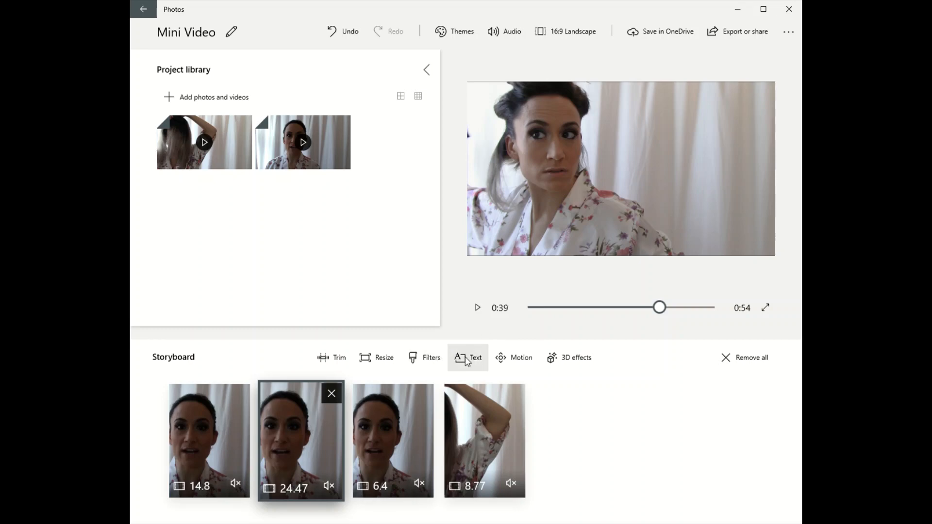
Step: Try the caption "test" on the second clip and compare the available text layouts, ending on the centered one
click(471, 362)
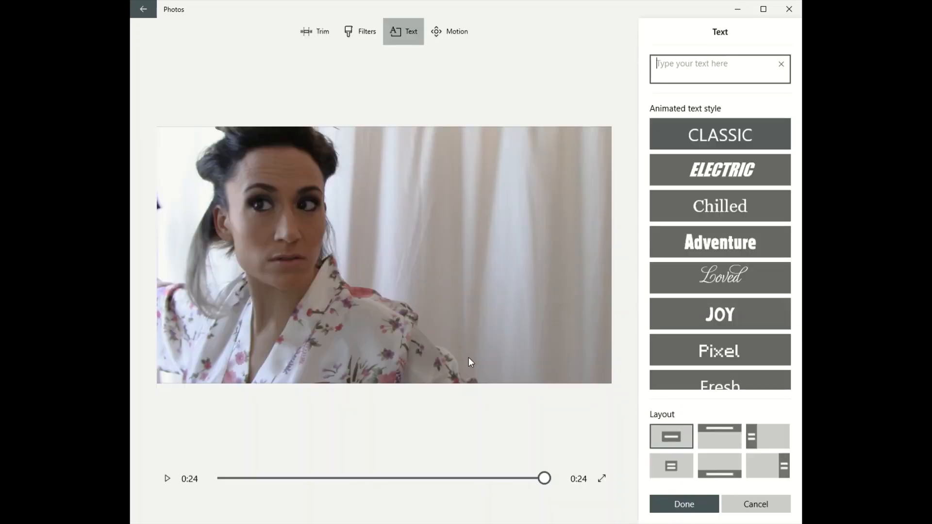
text(test)
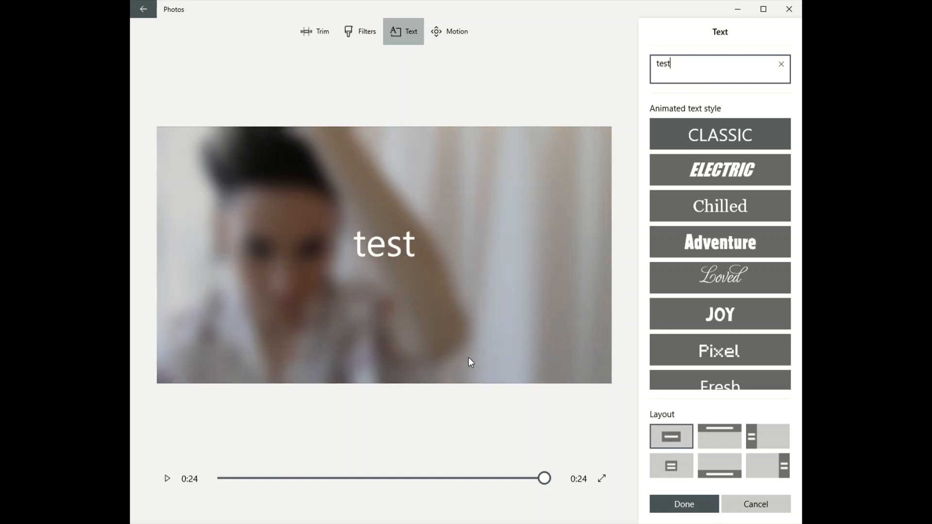
click(728, 440)
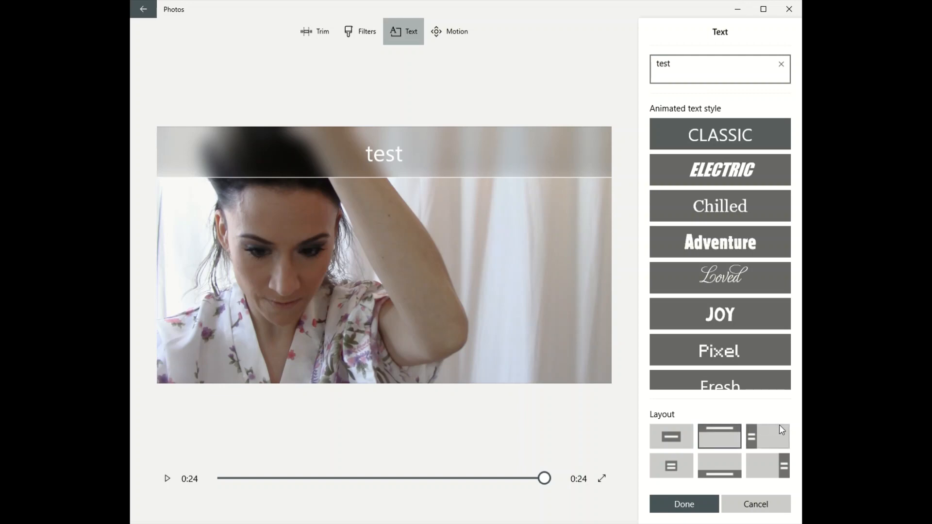
click(780, 425)
click(779, 466)
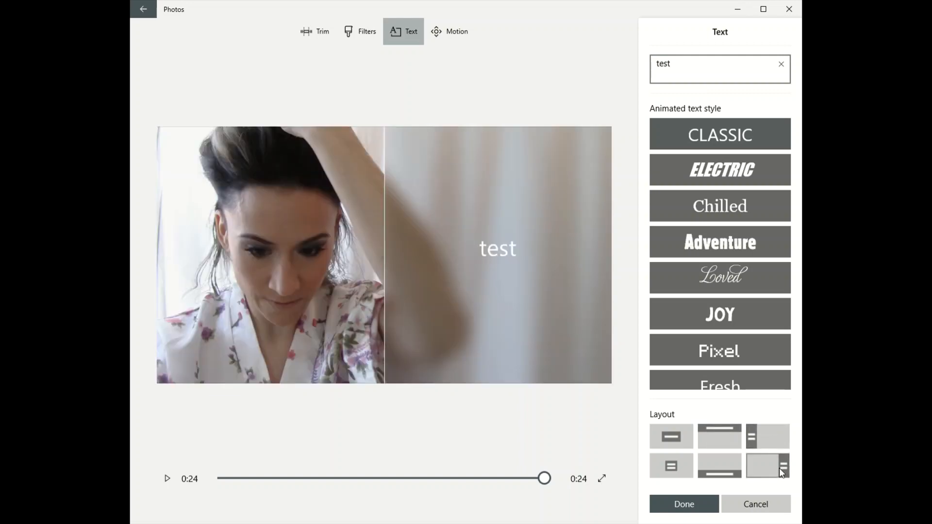
click(736, 480)
click(680, 478)
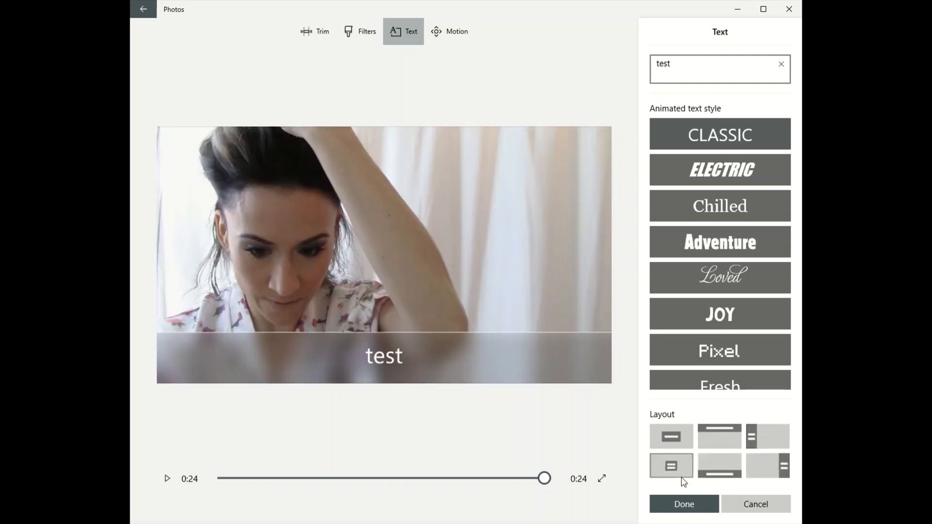
click(669, 429)
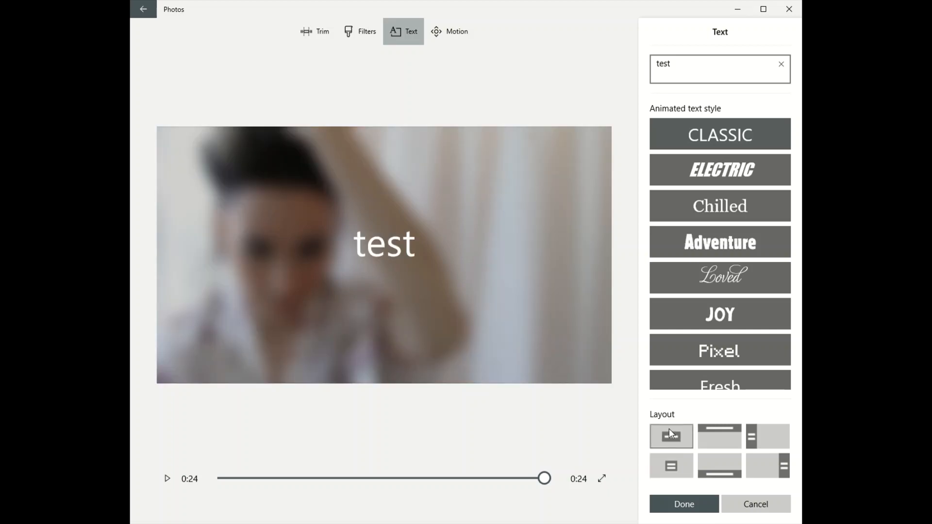
Step: Try animated text styles such as Joy, Chilled and Electric on the second clip's caption
click(703, 316)
click(704, 292)
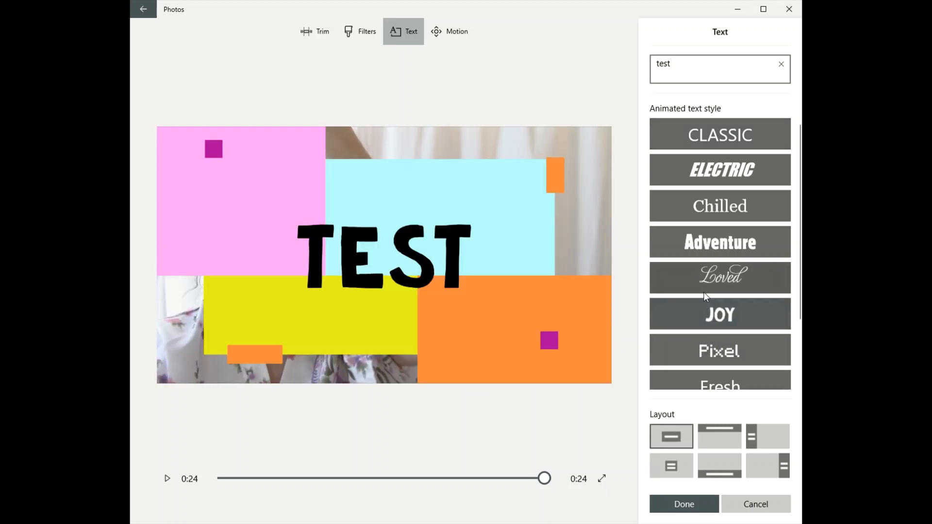
click(703, 242)
click(703, 209)
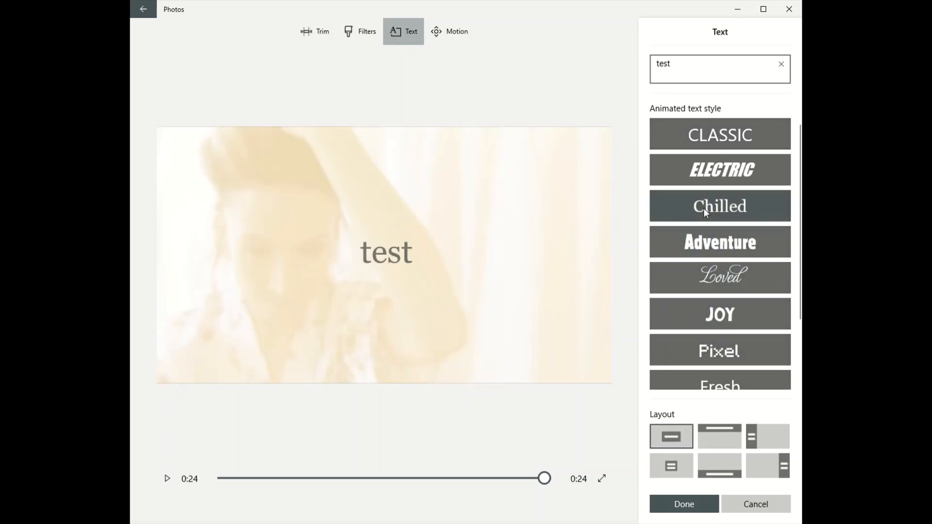
click(702, 174)
scroll(715, 135, down, 3)
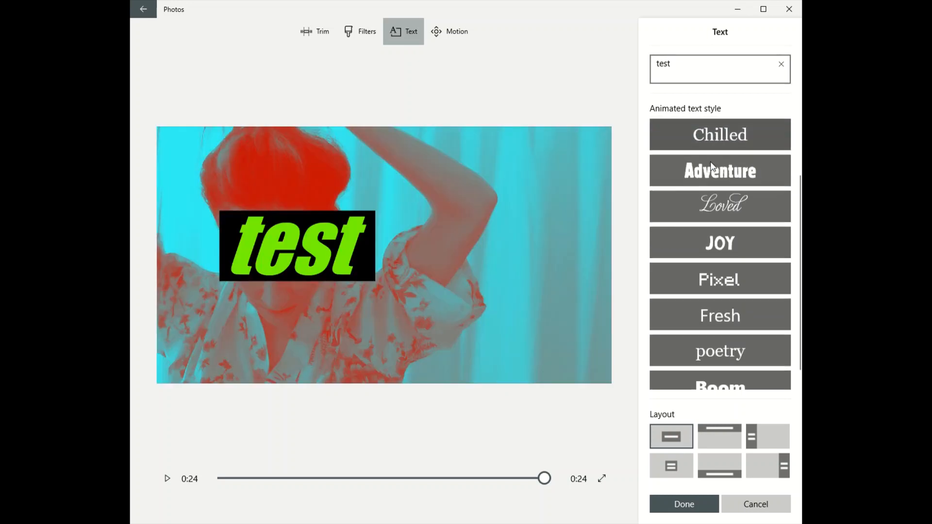
click(728, 377)
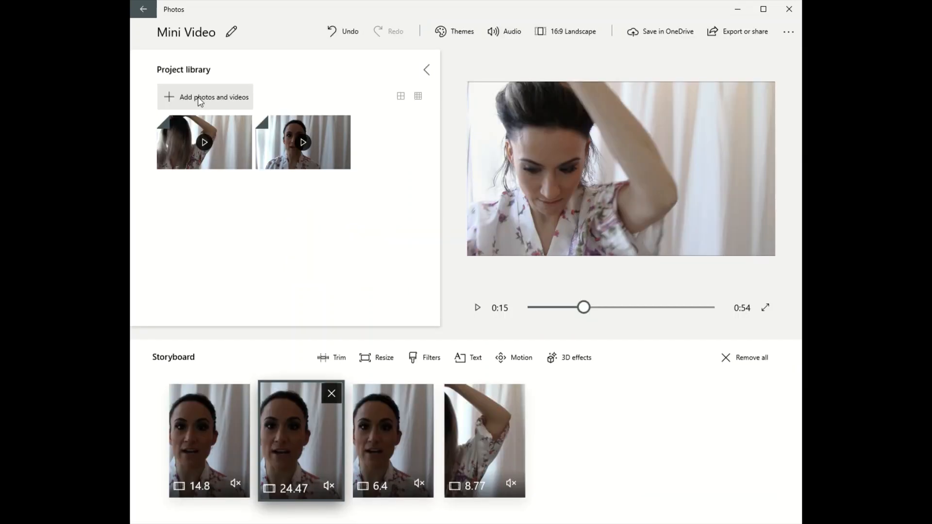
Step: Import the Blush Brush & Blow Dry title image from this PC and place it after the last clip in the storyboard
click(199, 98)
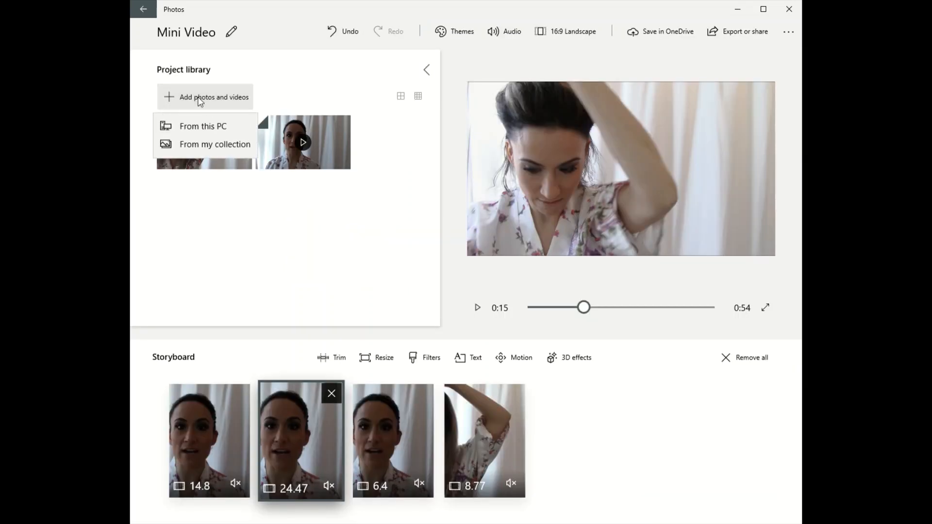
click(195, 124)
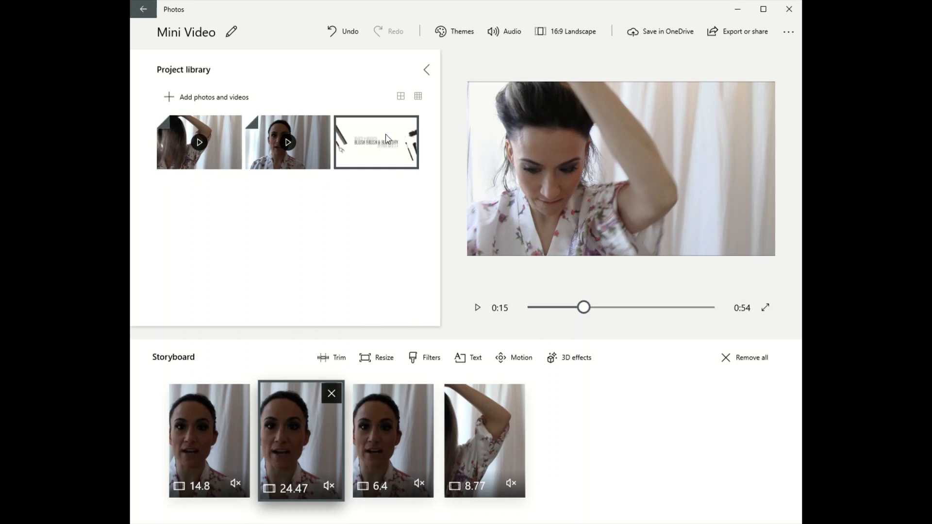
drag(388, 146, 318, 484)
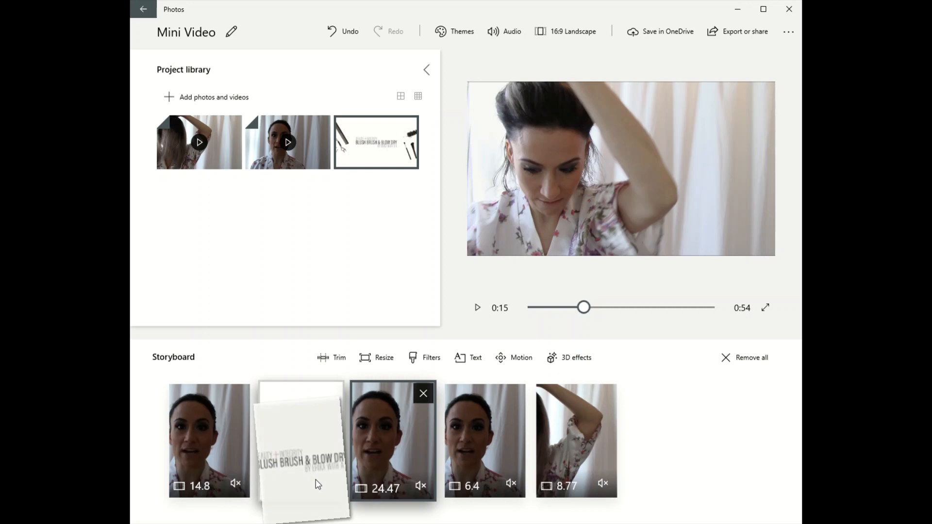
mouse_move(317, 484)
mouse_down()
mouse_move(651, 462)
mouse_move(626, 468)
mouse_up()
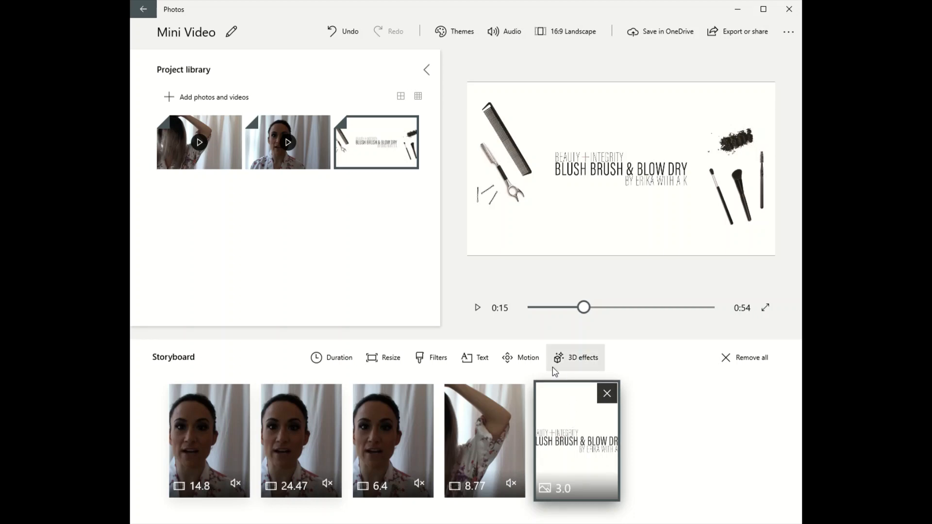
Step: Preview the Zoom in center motion on the title image, compare other zoom motions, and apply Zoom out center
click(529, 368)
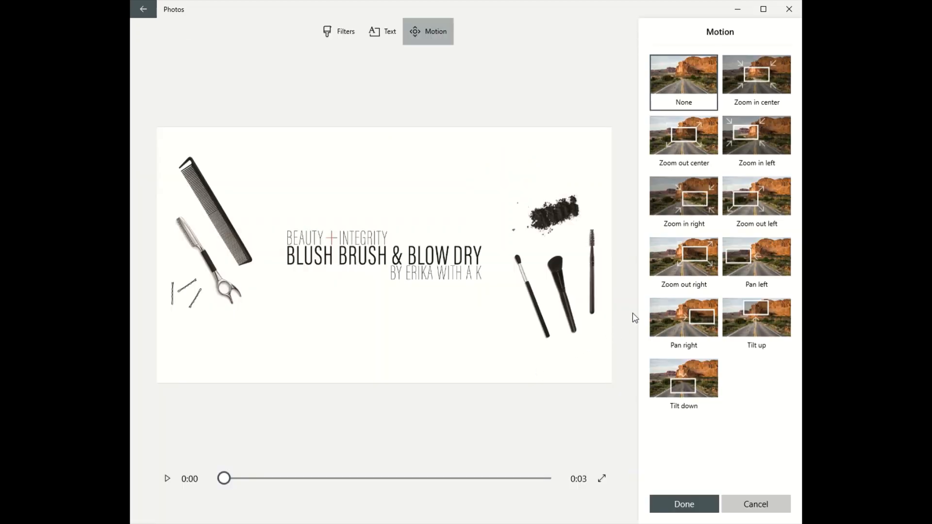
click(755, 84)
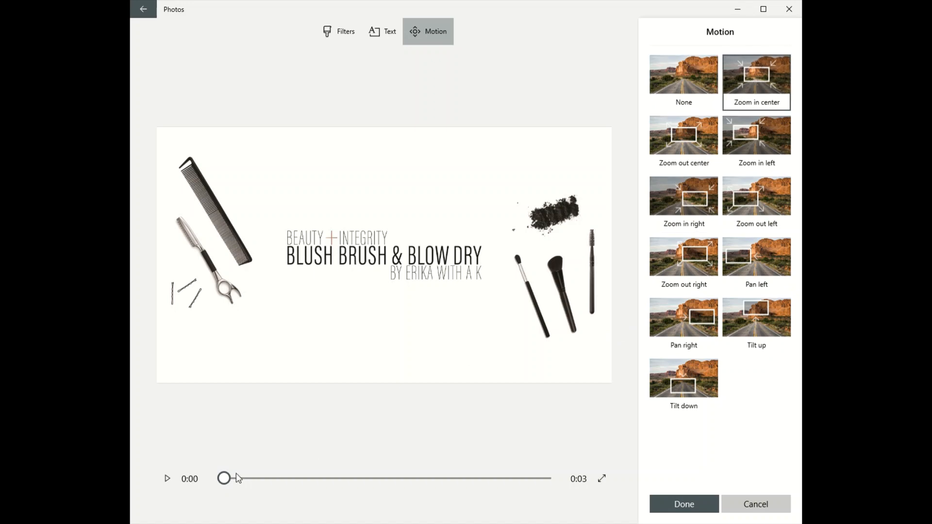
click(167, 479)
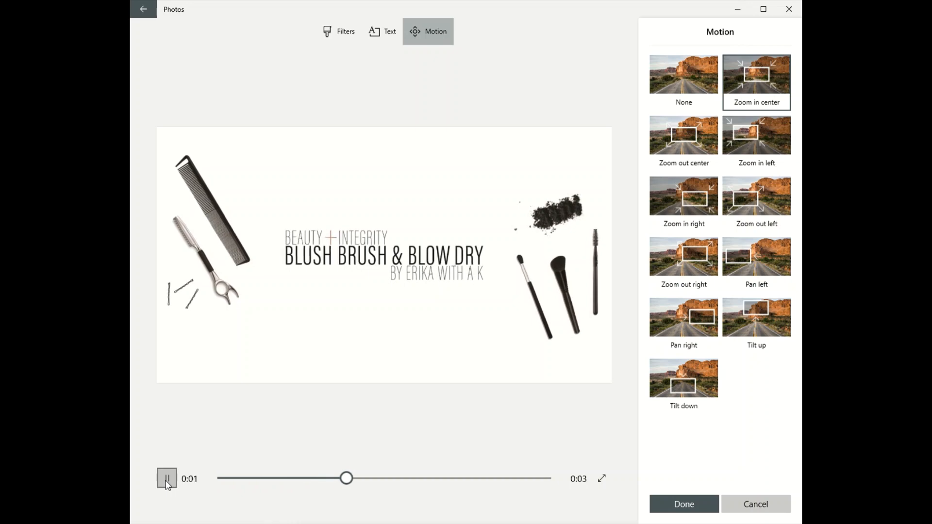
click(680, 257)
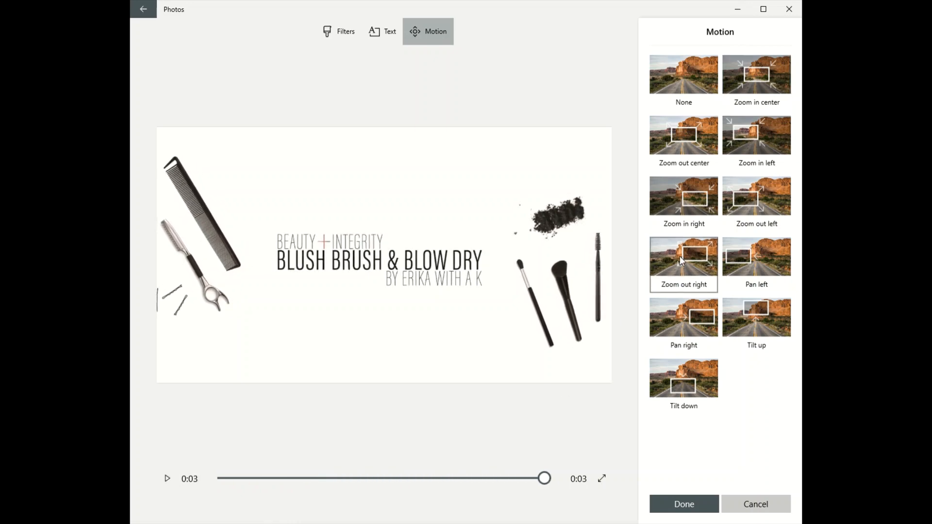
click(683, 204)
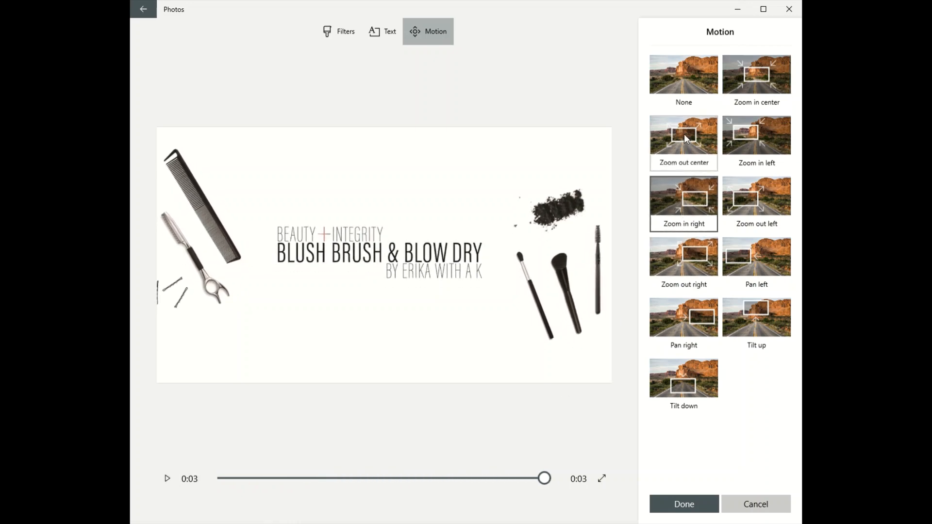
click(683, 134)
click(684, 504)
Step: Open the 3D effects for the first clip and choose the Butterflies effect
click(584, 363)
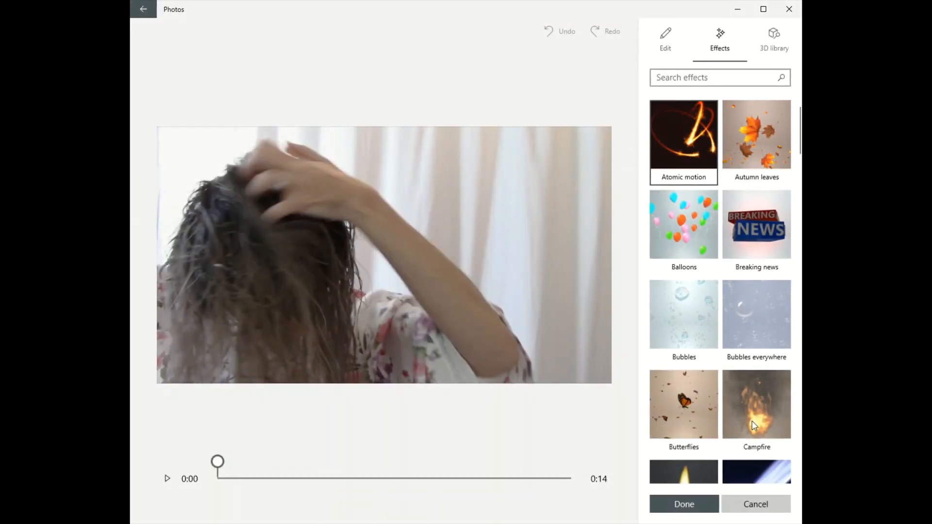
click(687, 402)
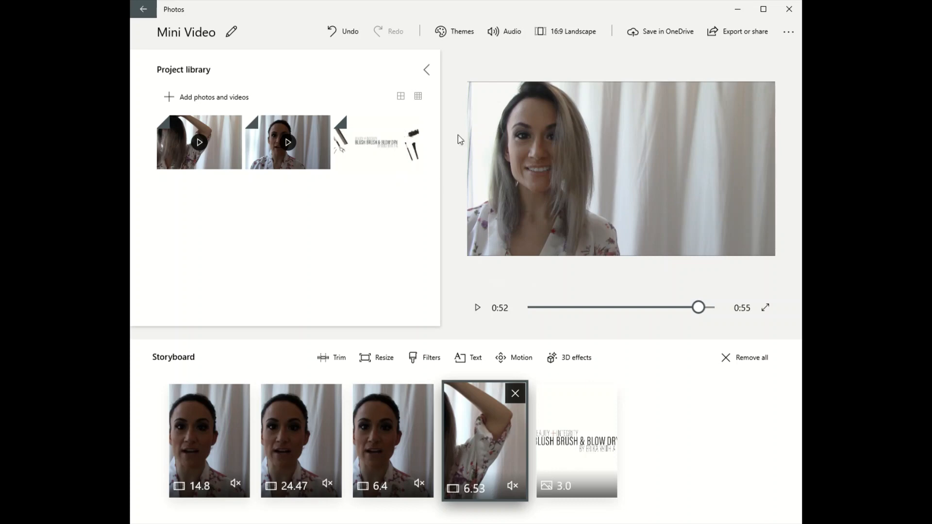
Step: Start exporting the video and bring up the file size choices
click(504, 31)
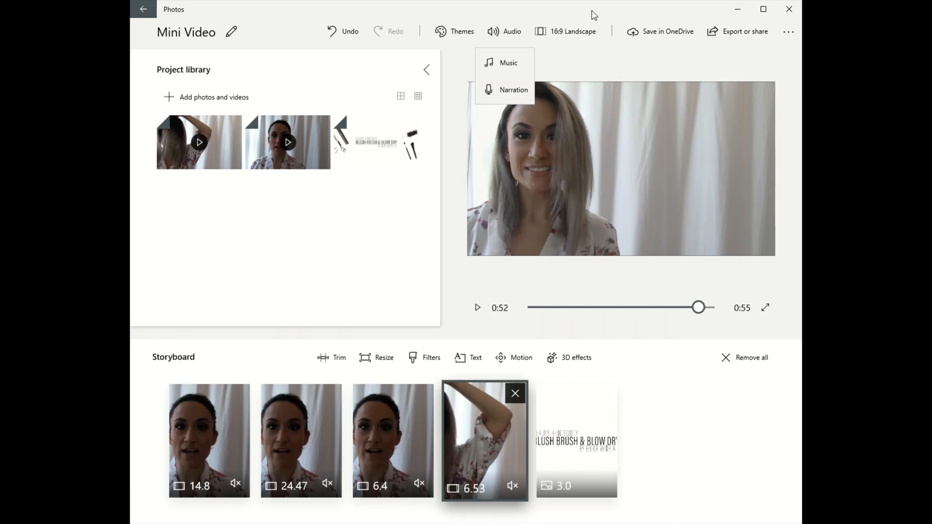
click(748, 32)
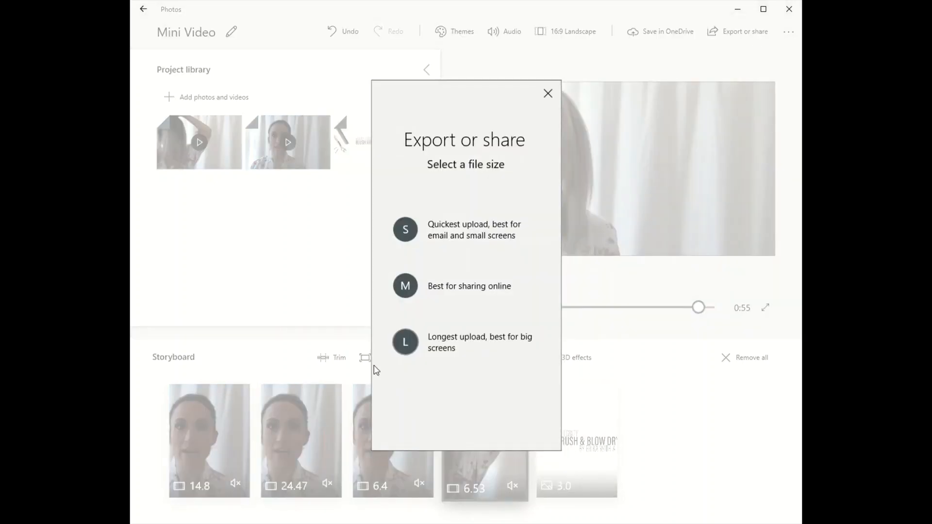